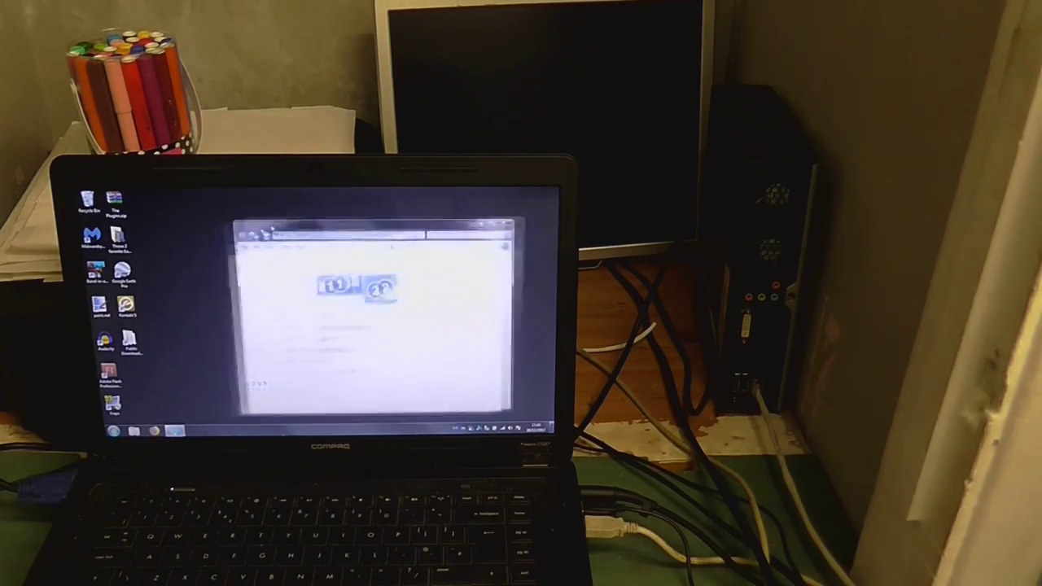
pyautogui.moveTo(366, 231); pyautogui.dragTo(509, 32)
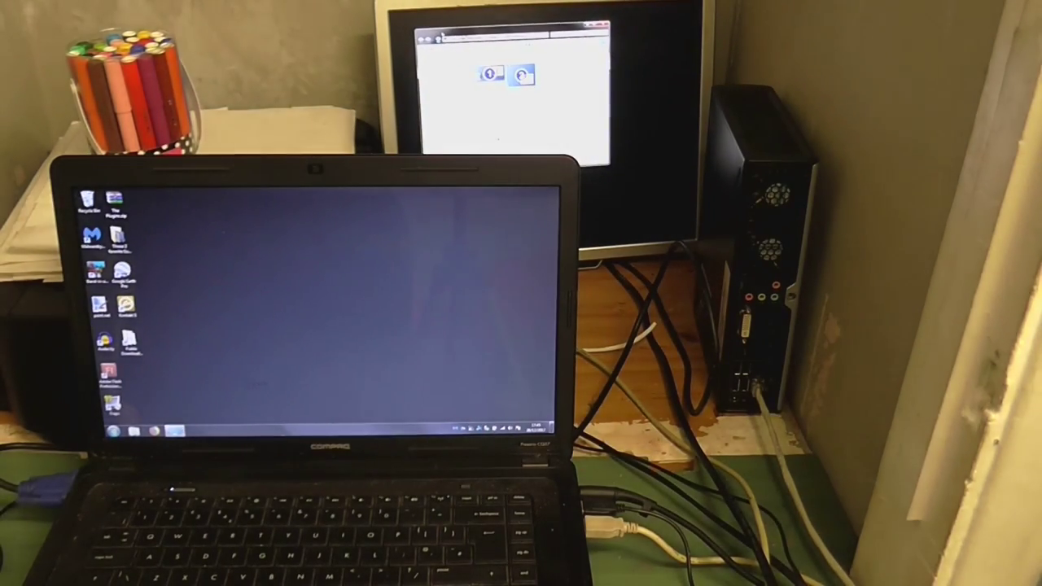
pyautogui.moveTo(440, 37)
pyautogui.mouseDown()
pyautogui.moveTo(366, 264)
pyautogui.moveTo(237, 244)
pyautogui.moveTo(453, 248)
pyautogui.mouseUp()
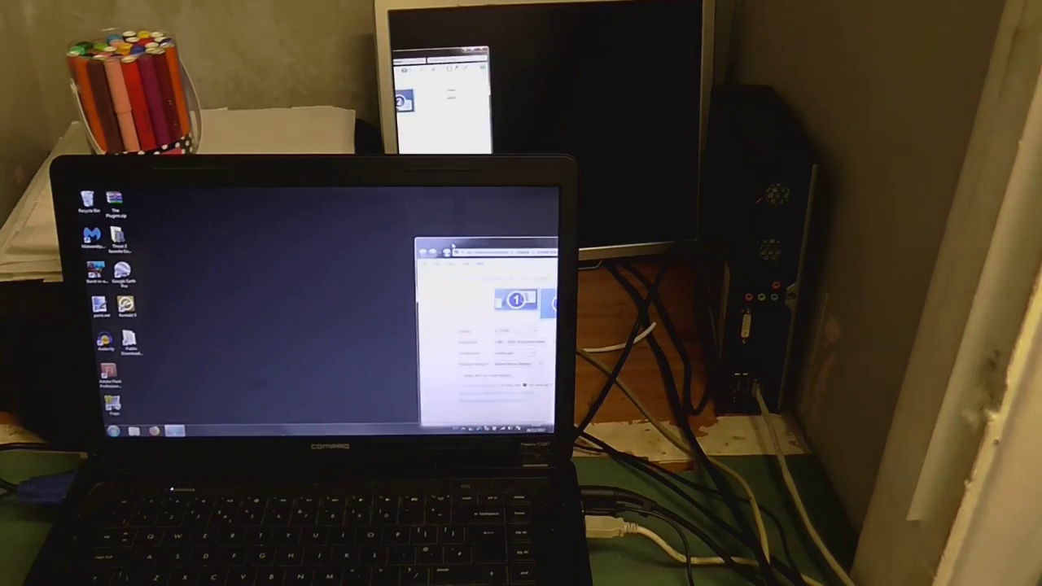
pyautogui.moveTo(455, 34)
pyautogui.mouseDown()
pyautogui.moveTo(480, 236)
pyautogui.moveTo(228, 234)
pyautogui.moveTo(416, 33)
pyautogui.moveTo(379, 242)
pyautogui.moveTo(456, 29)
pyautogui.moveTo(358, 222)
pyautogui.moveTo(431, 29)
pyautogui.moveTo(350, 228)
pyautogui.moveTo(440, 31)
pyautogui.moveTo(439, 235)
pyautogui.moveTo(488, 48)
pyautogui.mouseUp()
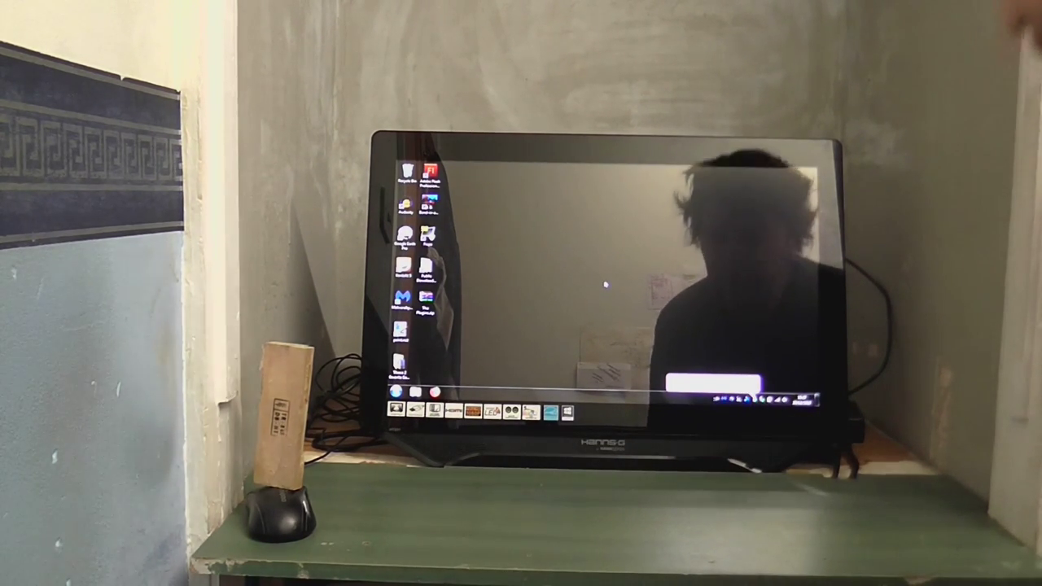
pyautogui.click(736, 397)
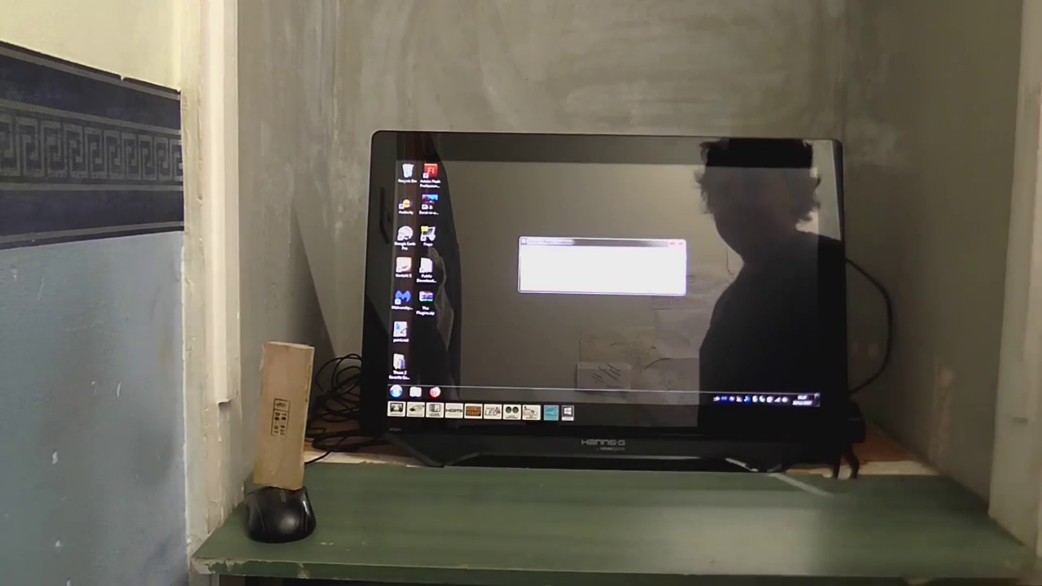
pyautogui.click(669, 290)
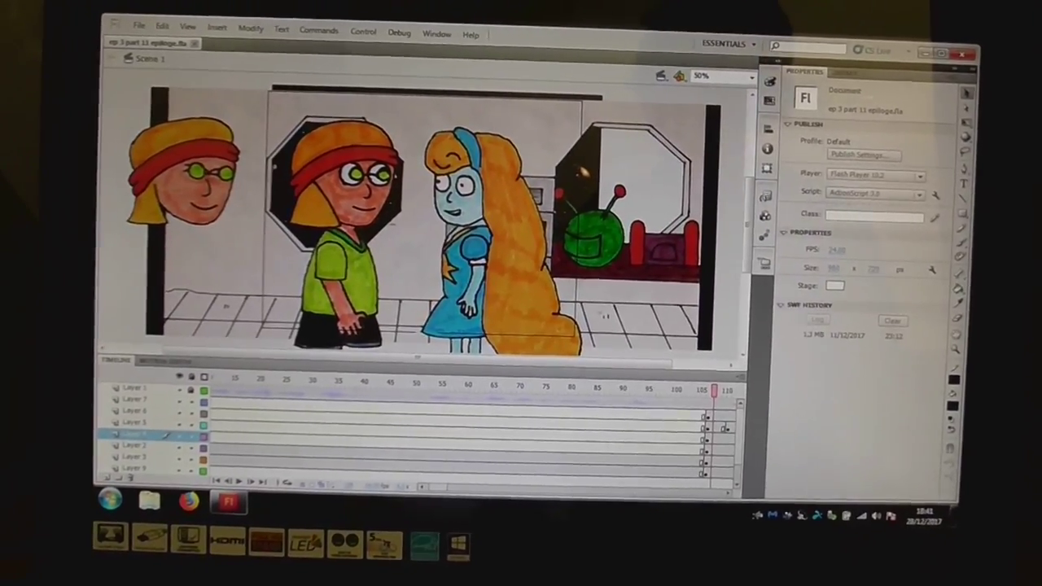
pyautogui.press('Return')
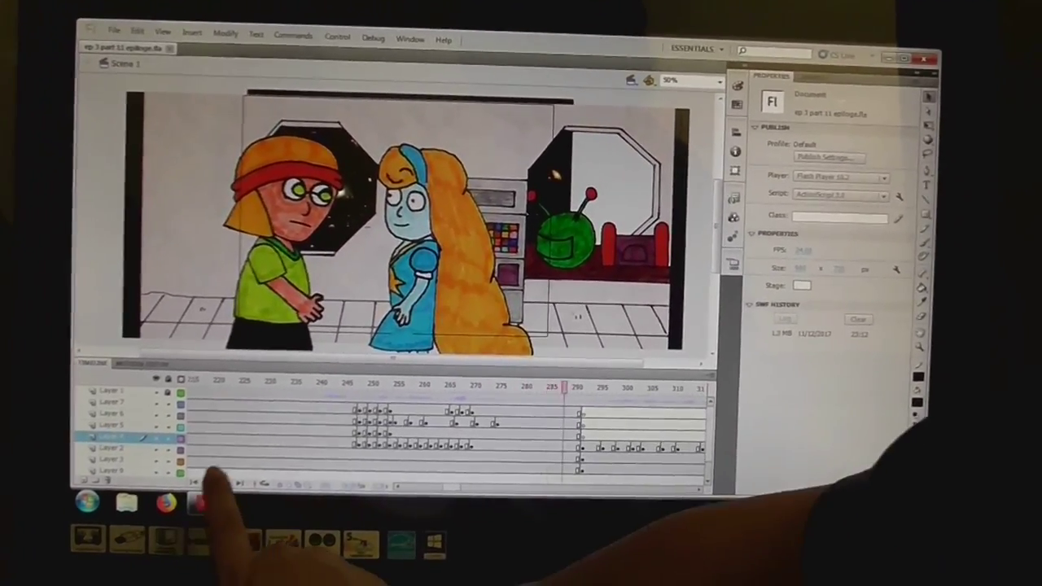
pyautogui.click(226, 477)
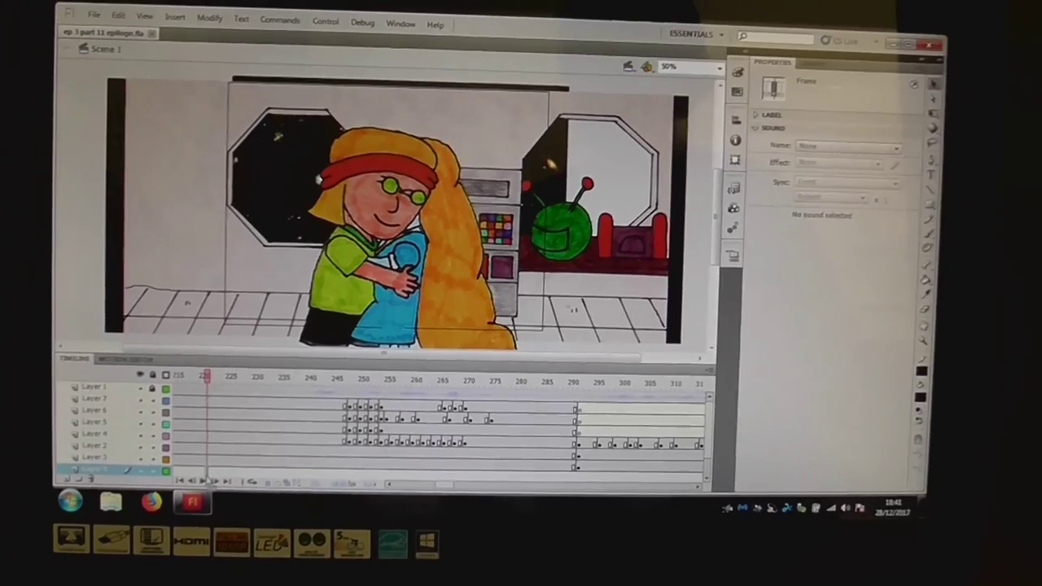